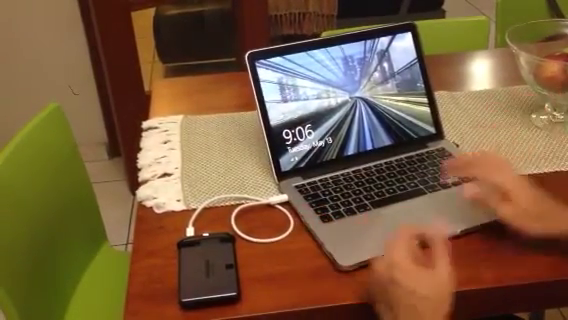
{"action": "key", "text": "space"}
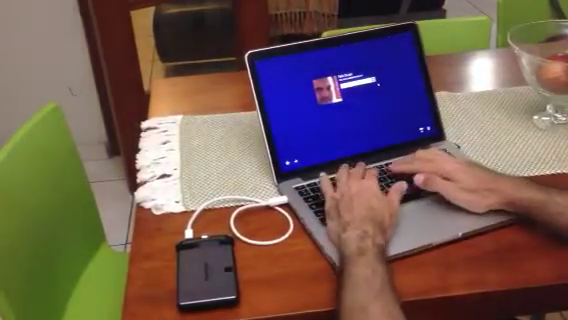